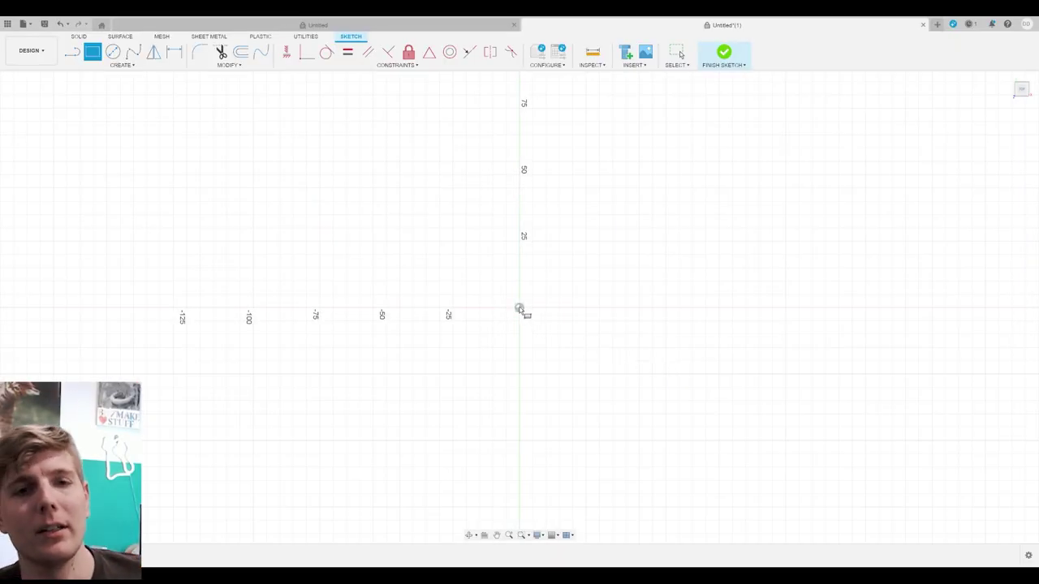
Sketch a rectangle with one corner at the origin and set its width to 200 mm.
click(519, 309)
click(840, 460)
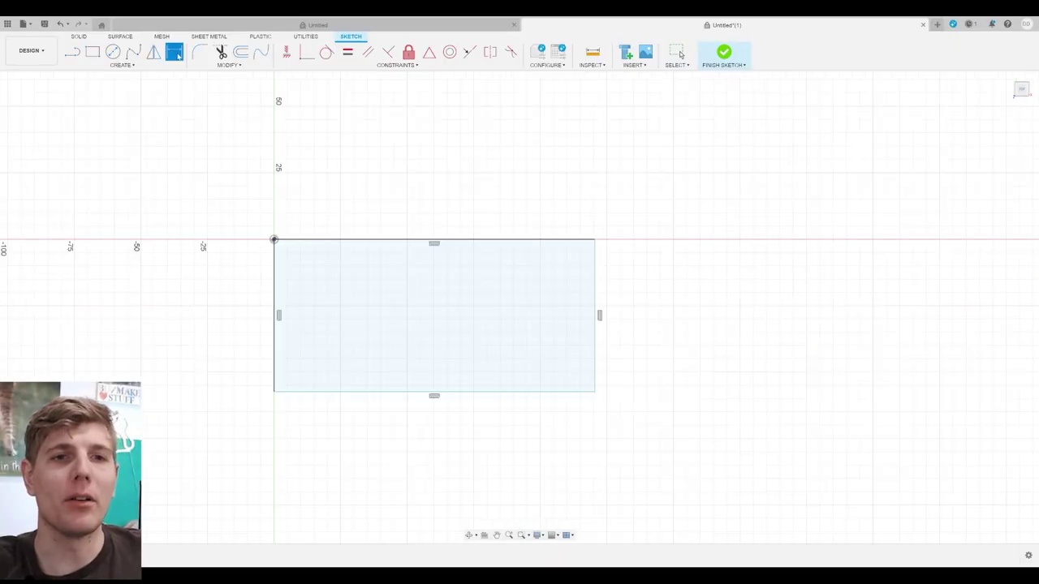
click(360, 244)
click(445, 200)
text(200)
key(Return)
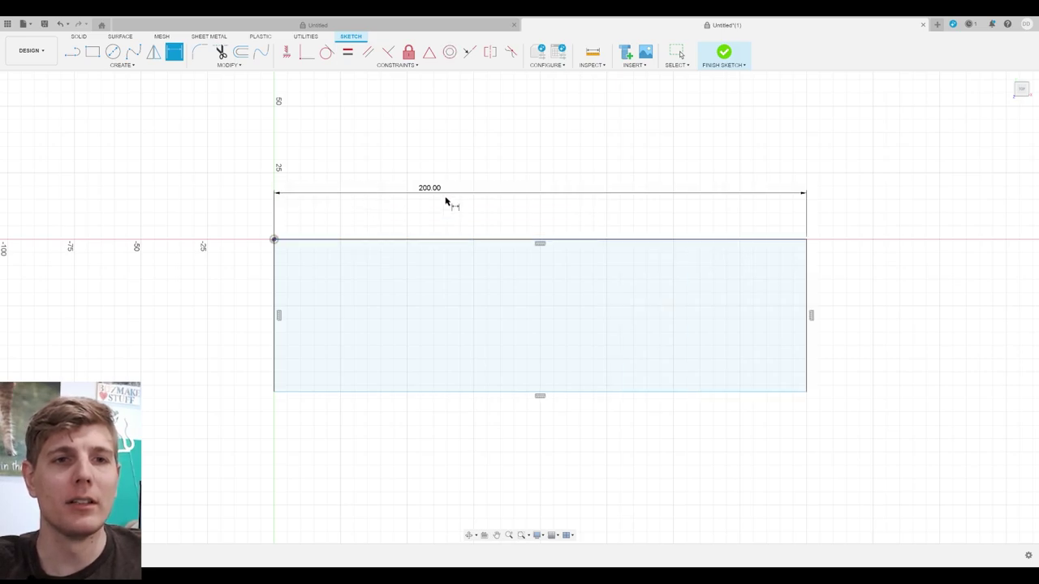
Set the rectangle's height to 175 mm and finish the sketch.
click(276, 294)
click(331, 301)
text(175)
key(Return)
scroll(432, 312, up, 1)
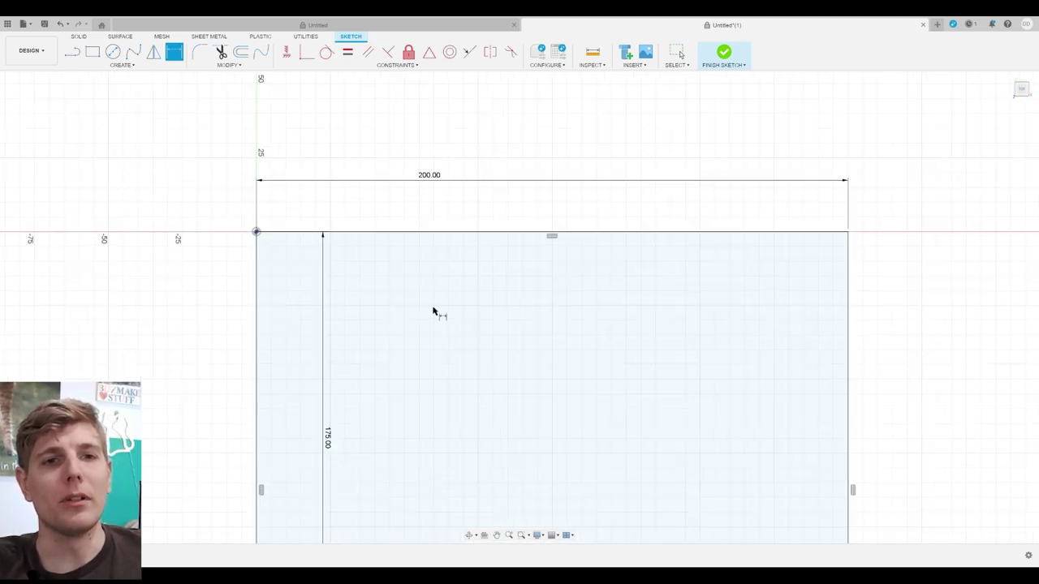
scroll(433, 312, up, 1)
scroll(446, 357, down, 2)
scroll(457, 388, up, 2)
middle_drag(478, 384, 439, 130)
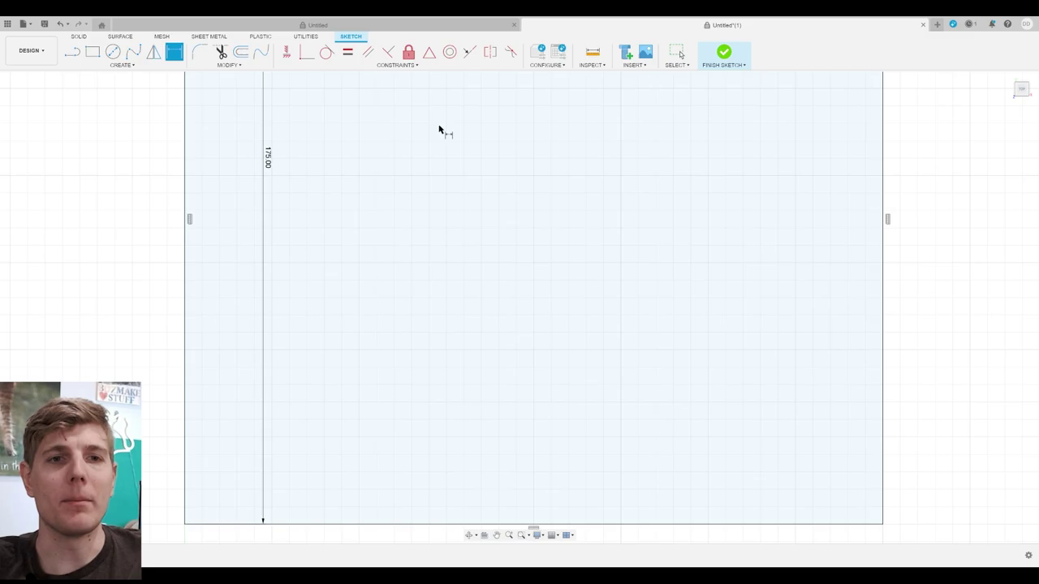
scroll(417, 288, down, 1)
scroll(475, 248, down, 1)
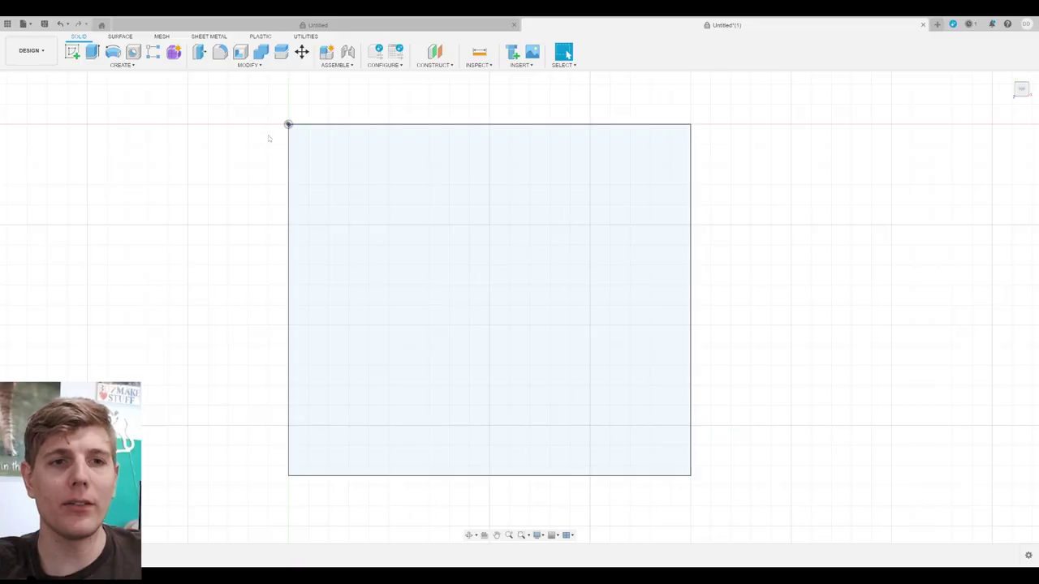
Extrude the rectangle into a block and shell it from its upper face to form an open tray.
click(92, 51)
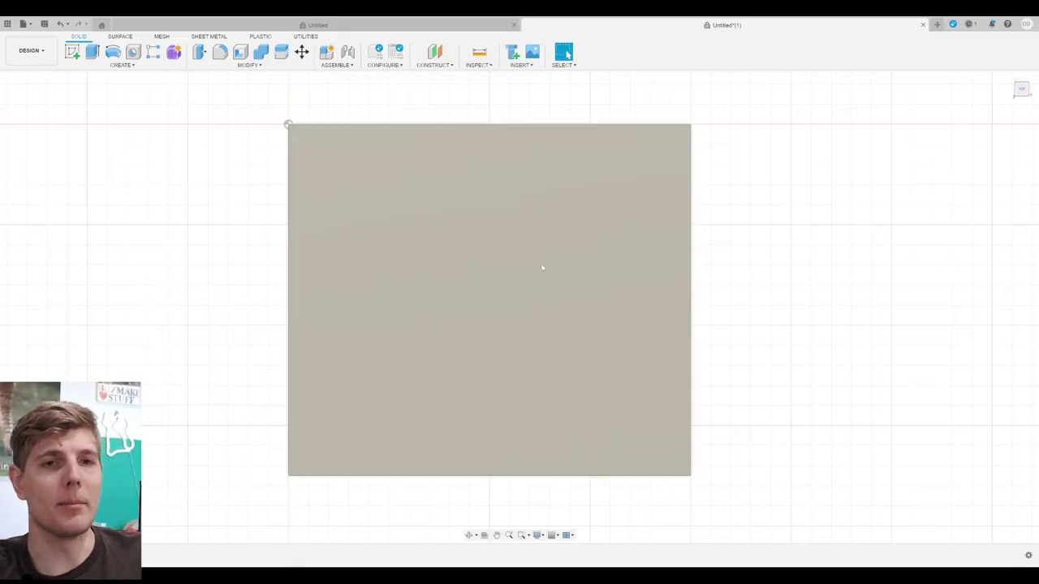
click(542, 267)
click(240, 51)
key(Return)
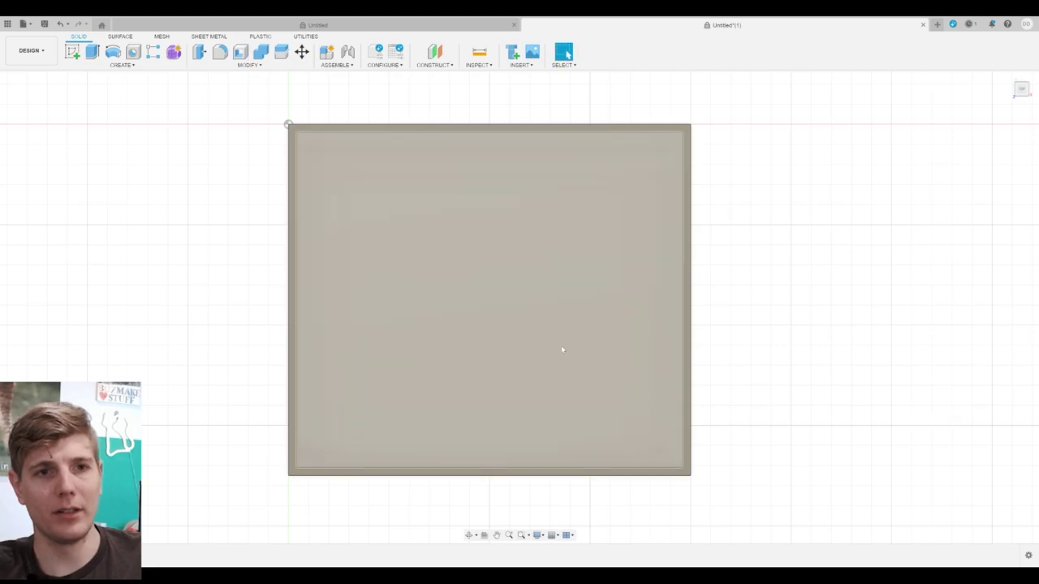
shift+middle_drag(562, 349, 617, 328)
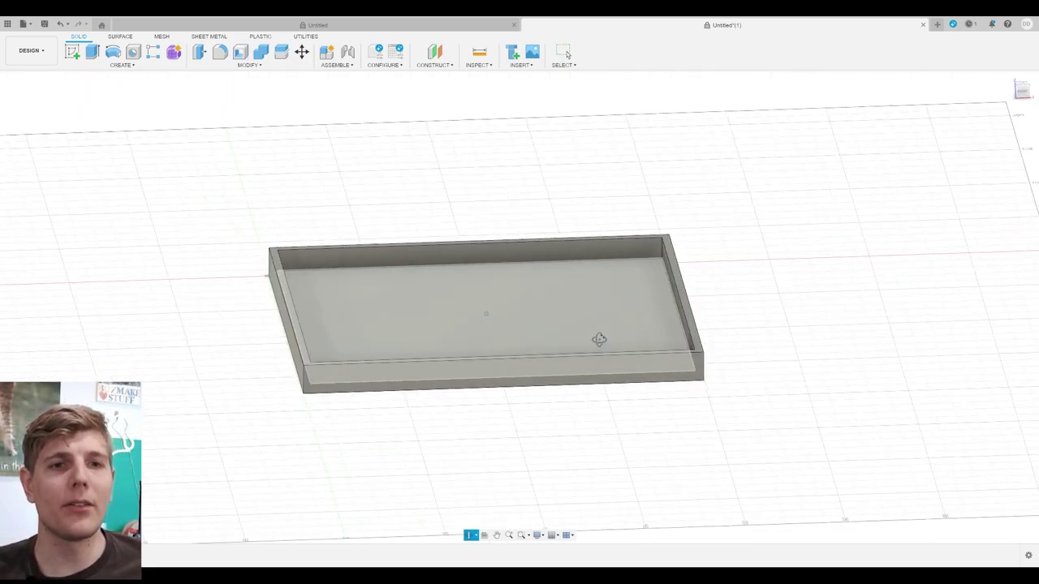
Start a sketch on the tray's rim and offset the outer edge 1 mm inward.
click(598, 339)
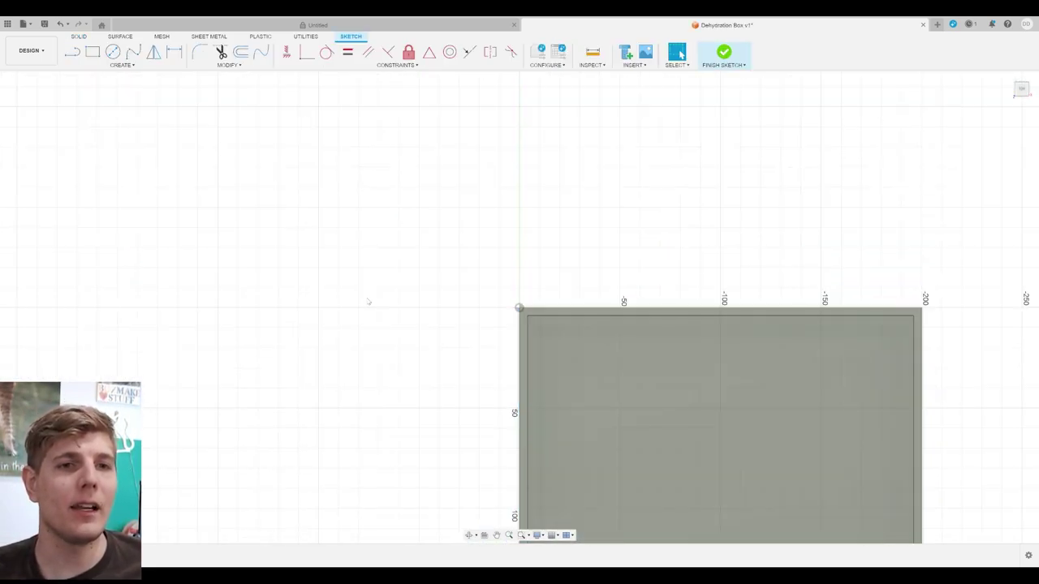
middle_drag(425, 346, 176, 167)
key(o)
click(284, 128)
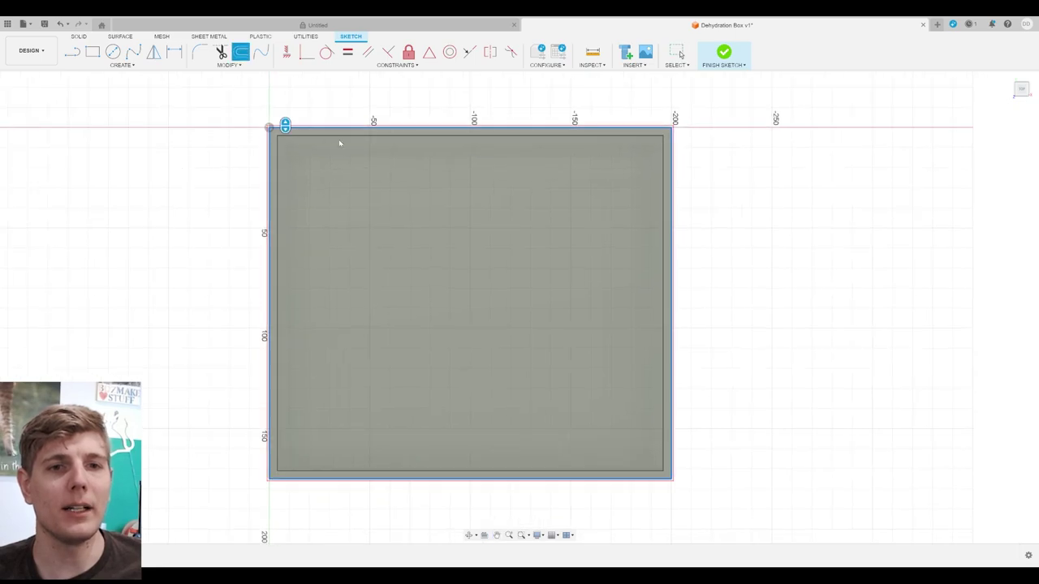
text(-1)
key(Return)
Offset the rim's inner edge outward by 1 mm into the wall thickness.
key(o)
click(318, 136)
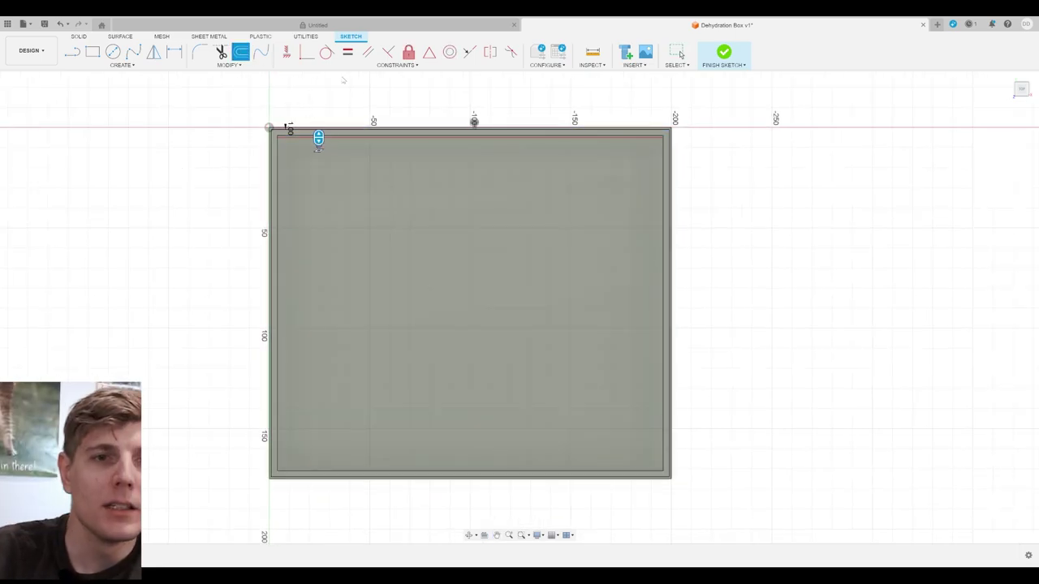
key(Return)
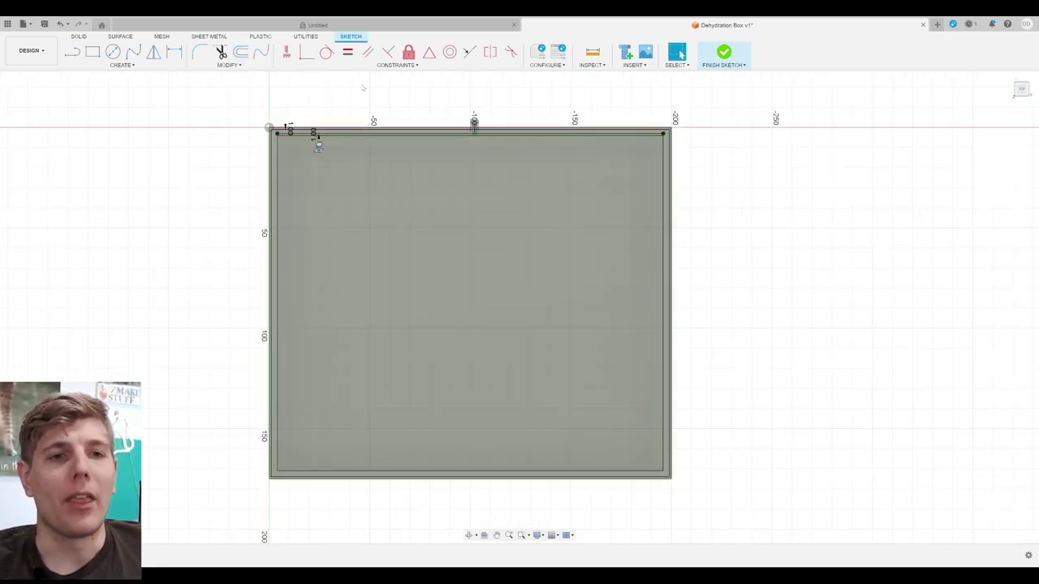
Set the offset distance from the tray's outer edge to 1.25 mm.
scroll(296, 118, up, 3)
key(r)
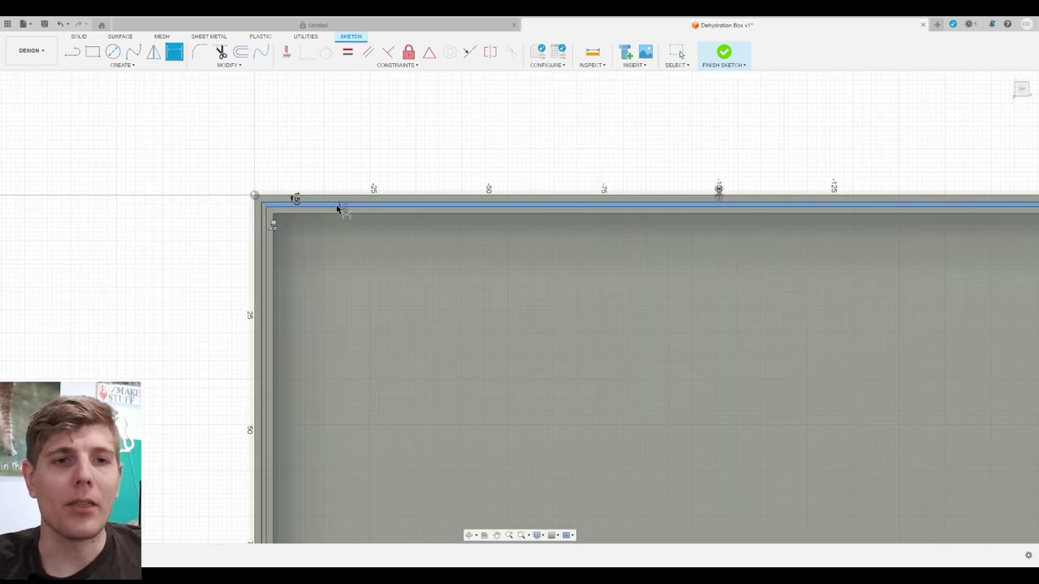
key(Escape)
double_click(297, 200)
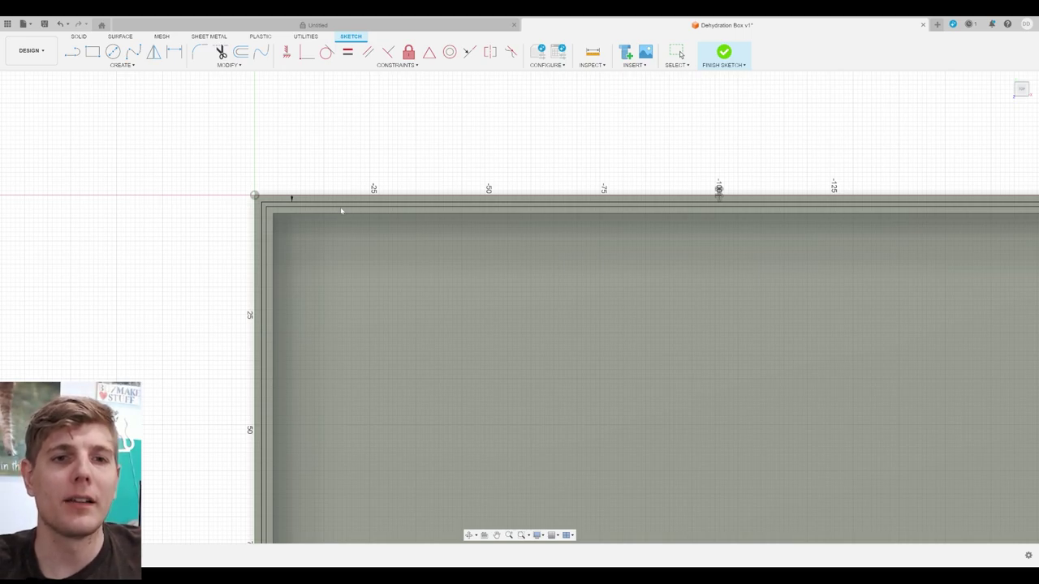
key(Return)
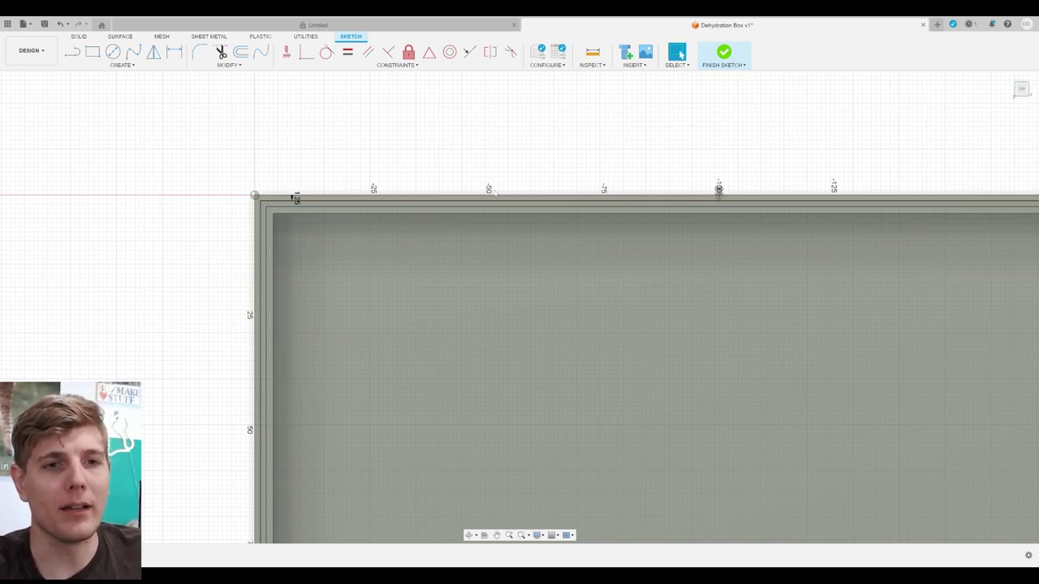
scroll(462, 278, up, 2)
scroll(461, 278, down, 3)
scroll(442, 234, up, 3)
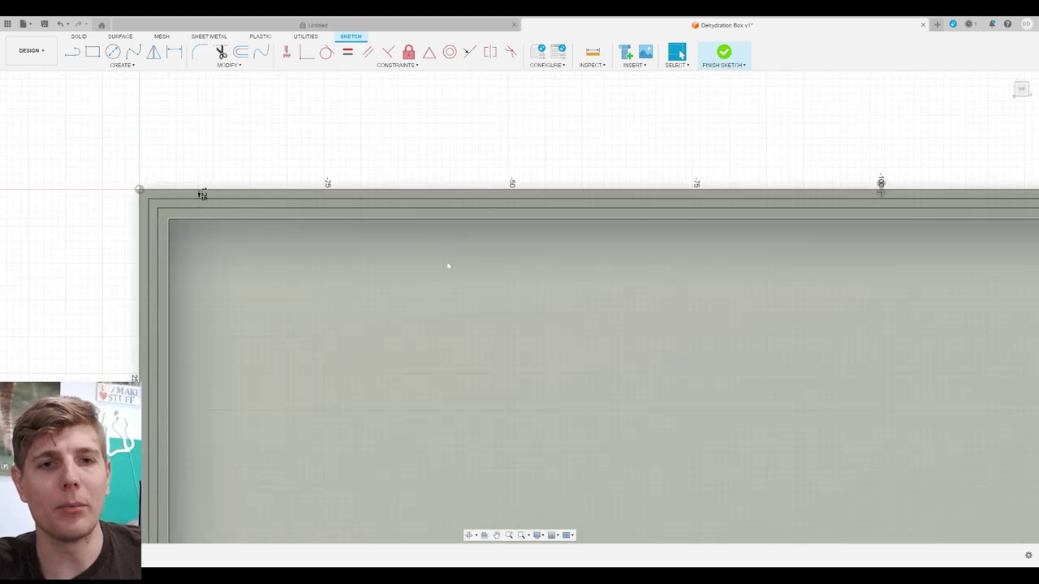
scroll(454, 285, down, 4)
mouse_move(552, 355)
middle_down()
mouse_move(494, 272)
mouse_move(468, 259)
middle_up()
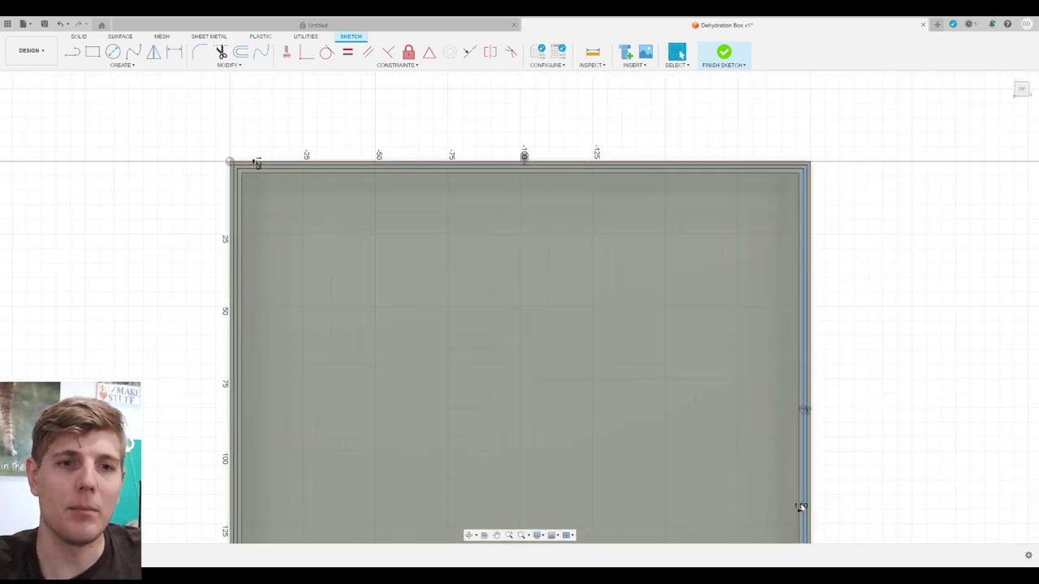
scroll(626, 422, down, 1)
middle_drag(625, 422, 475, 287)
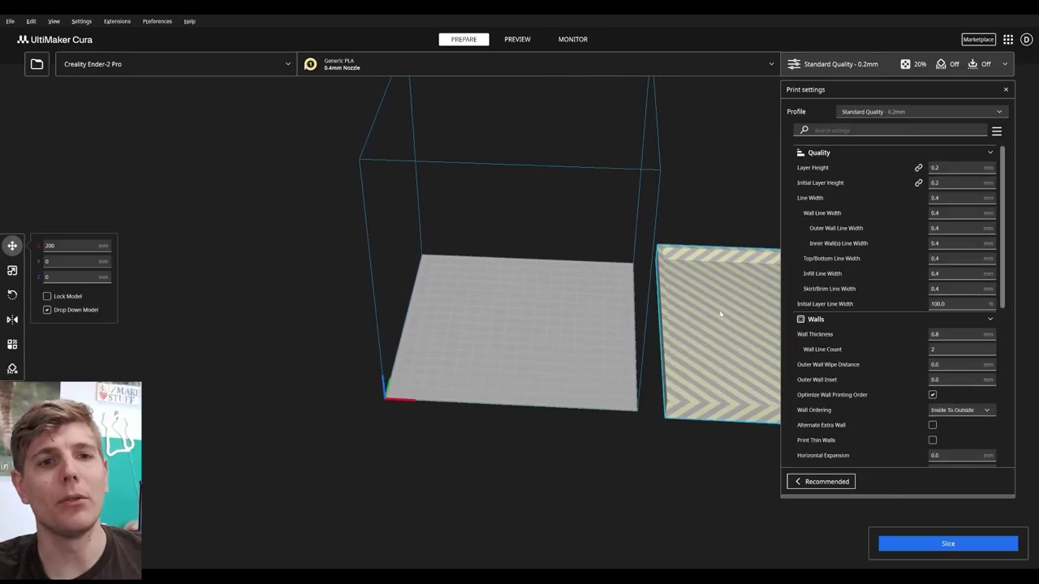
In UltiMaker Cura, move the tray model onto the build plate and show its scale dimensions.
drag(728, 339, 460, 345)
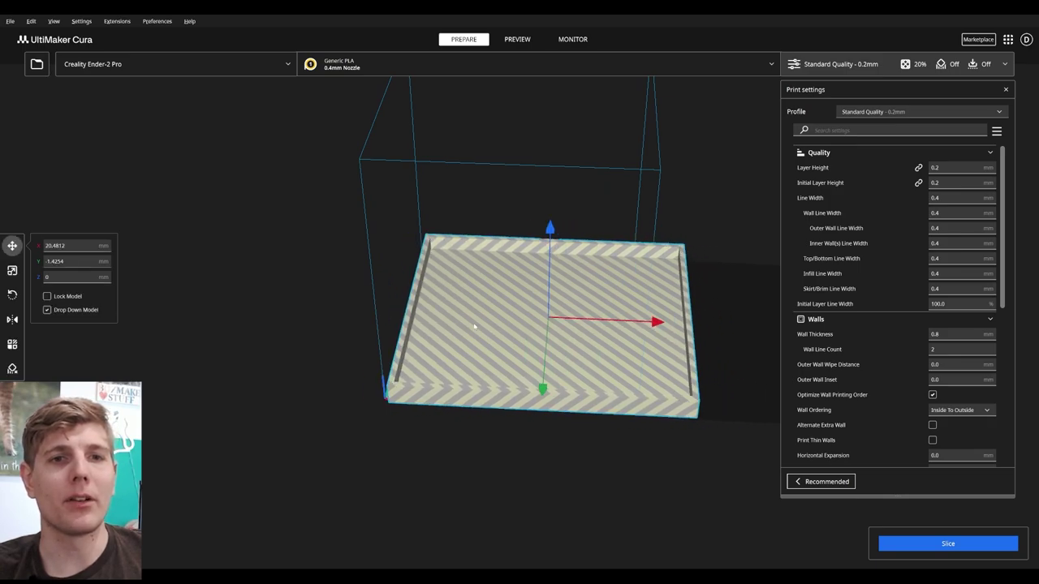
click(12, 272)
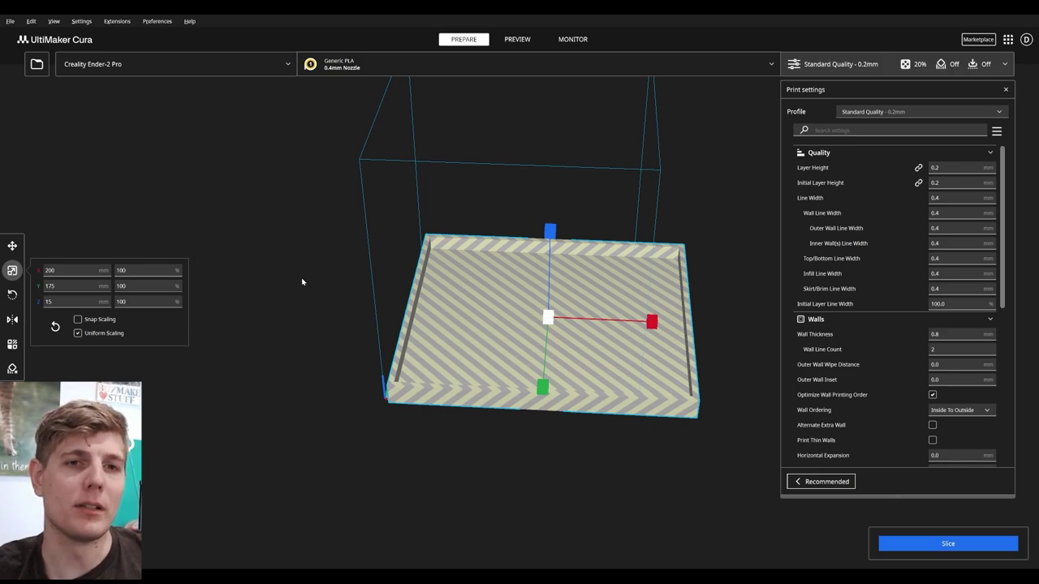
Switch the active printer to the Creality Ender-3 Pro.
click(81, 22)
mouse_move(93, 48)
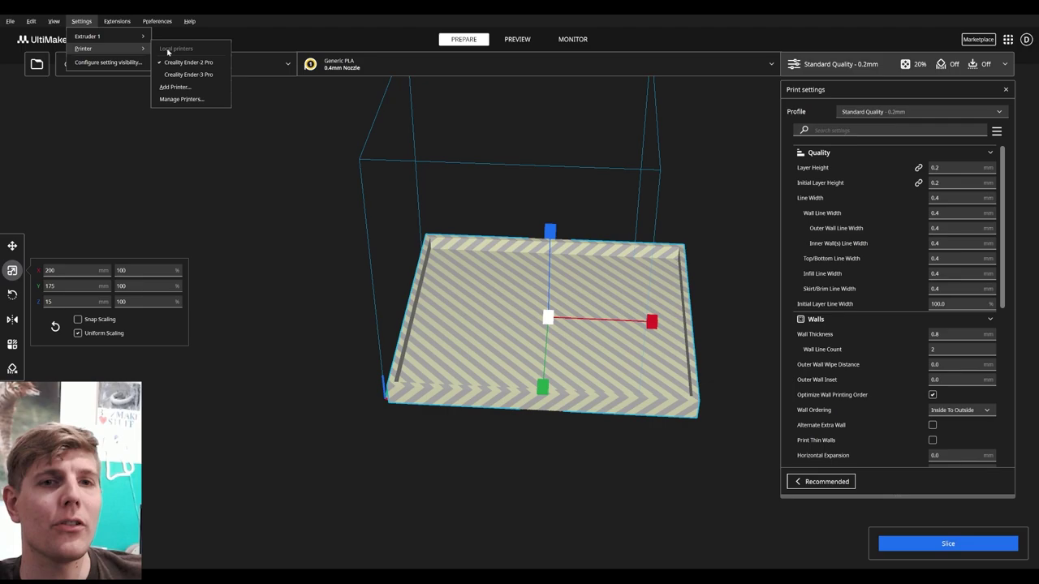
click(207, 76)
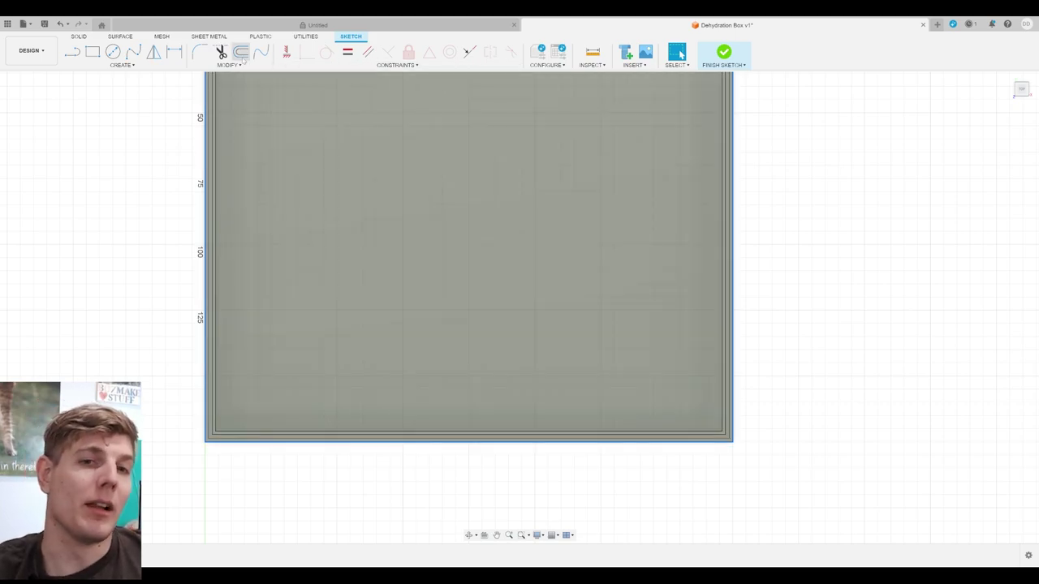
Back in Fusion, offset the tray's outer and inner rim edges in the rim sketch.
click(241, 52)
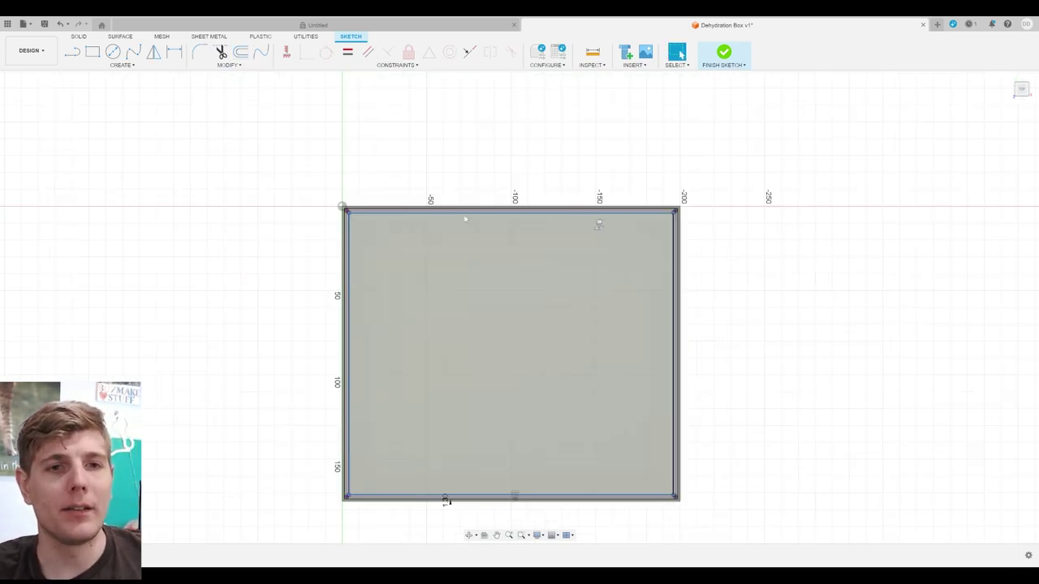
click(465, 219)
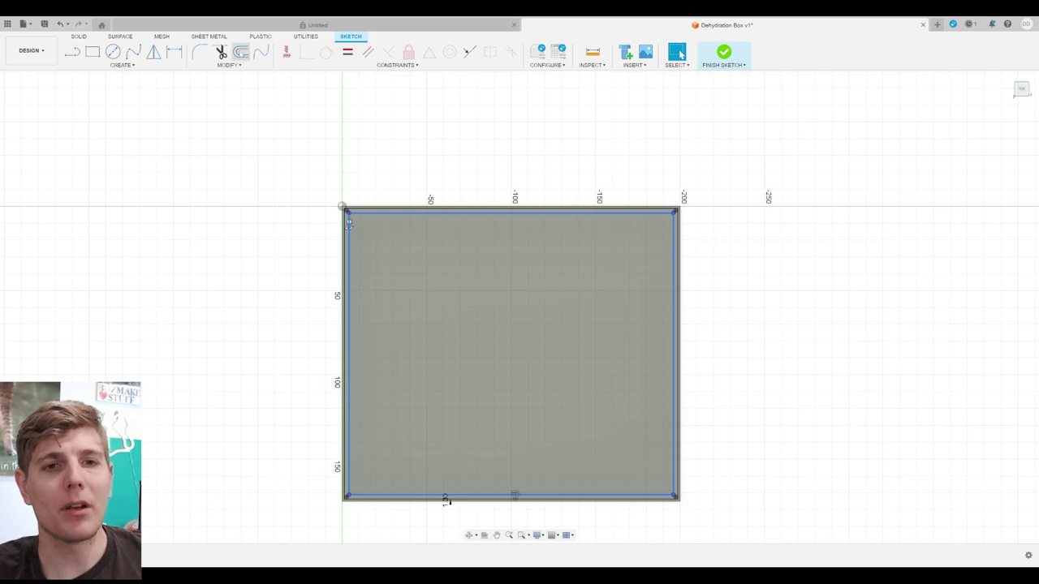
key(o)
Finish the sketch and extrude the ring profile between the offset outlines on the tray's rim.
click(724, 54)
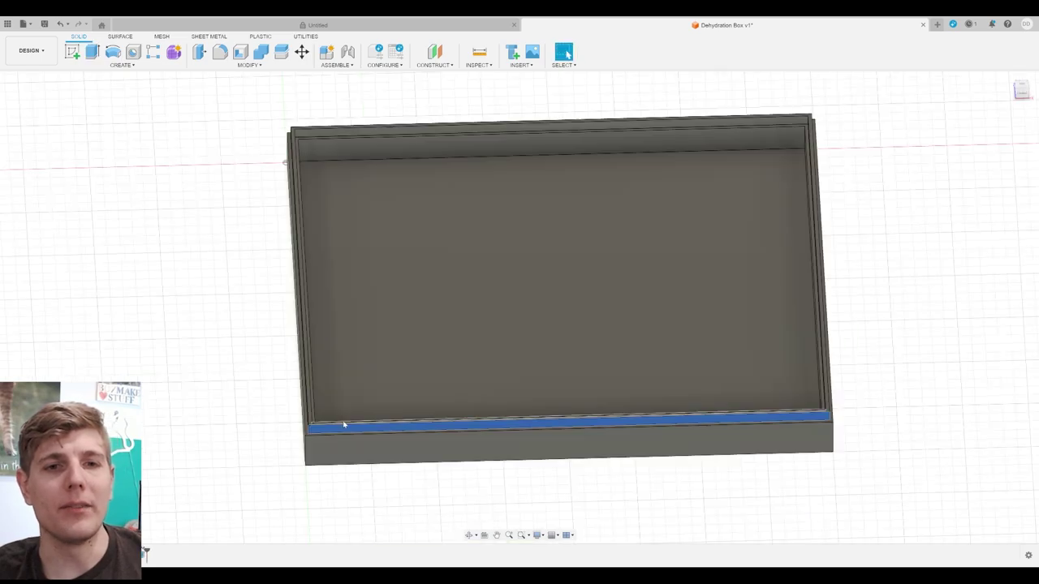
click(343, 424)
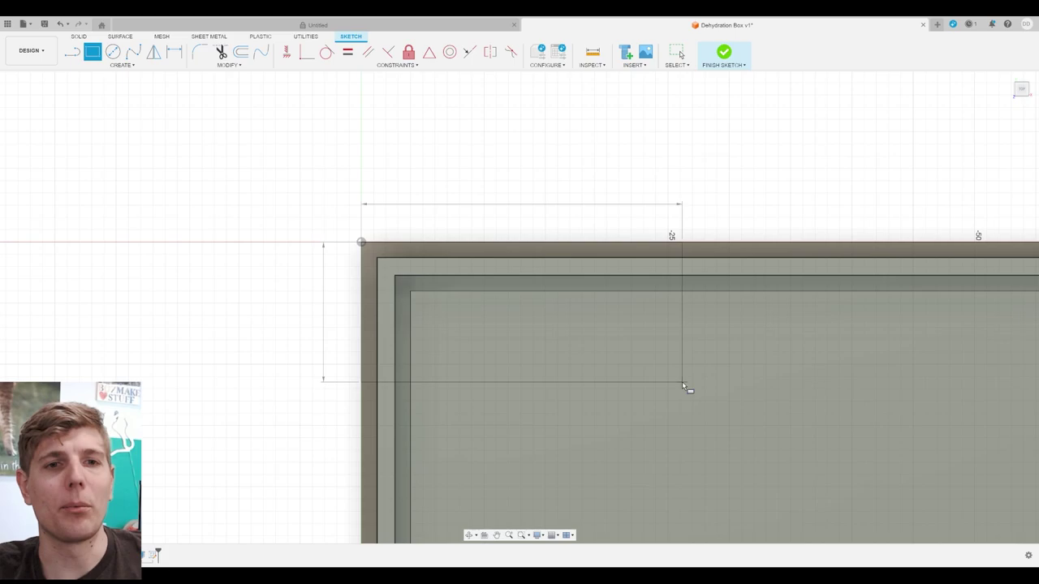
Sketch a rectangle from corner to corner over the whole tray and extrude it into a lid.
scroll(681, 381, up, 3)
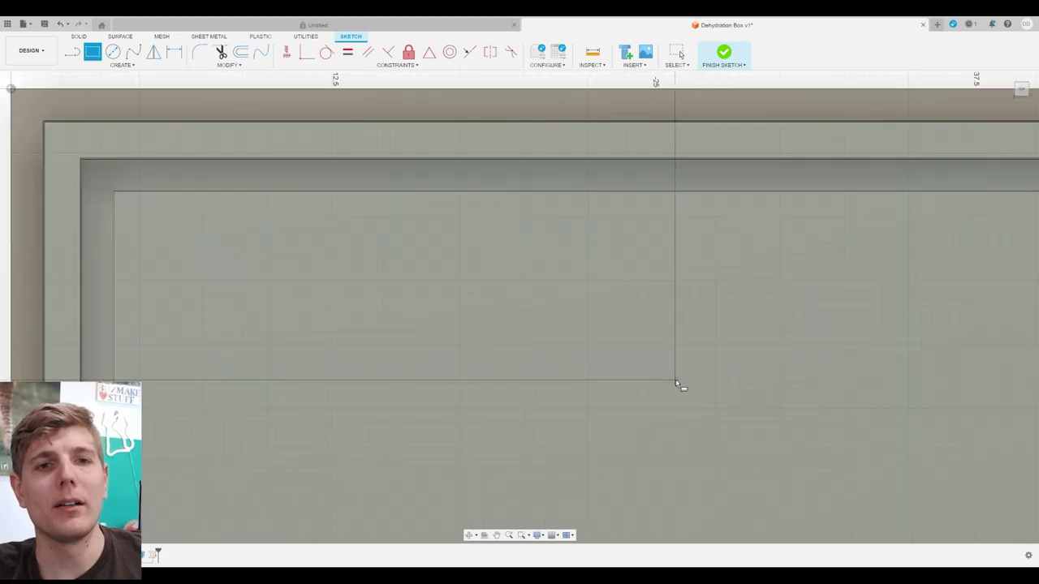
scroll(675, 382, down, 3)
middle_drag(688, 398, 446, 253)
scroll(446, 252, up, 3)
scroll(765, 464, down, 5)
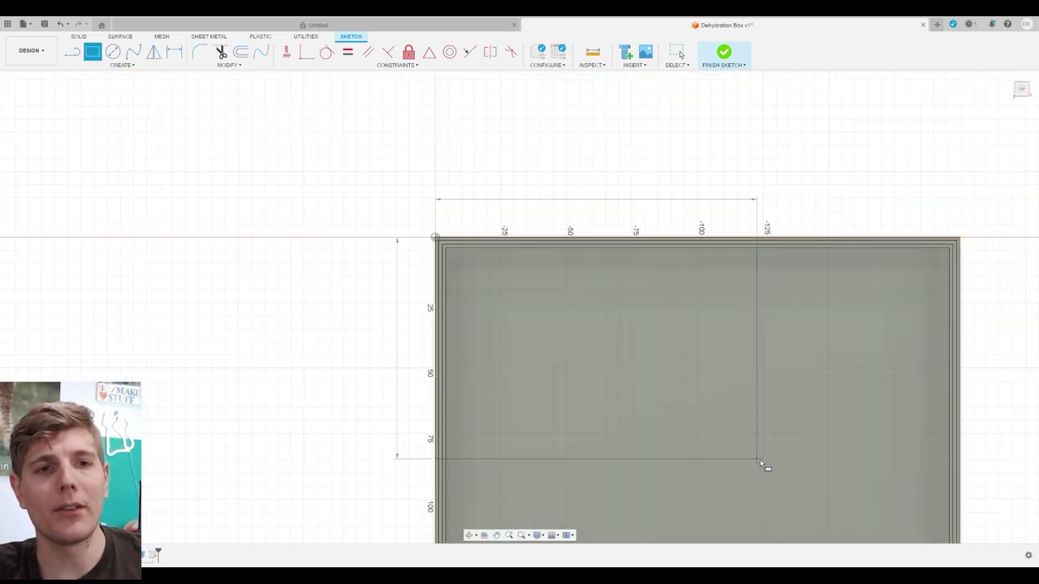
scroll(702, 336, up, 2)
middle_drag(702, 336, 612, 227)
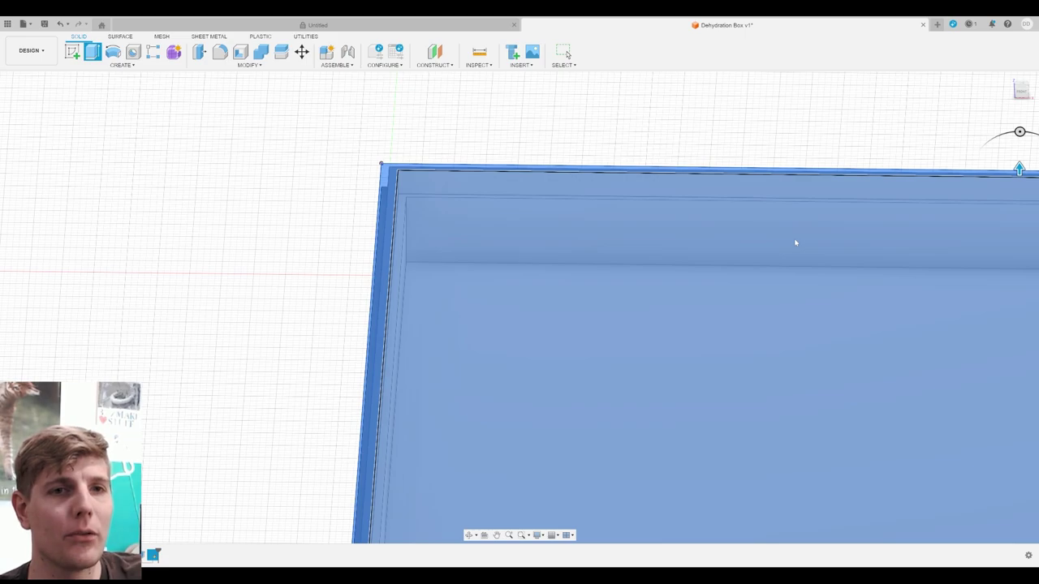
key(Return)
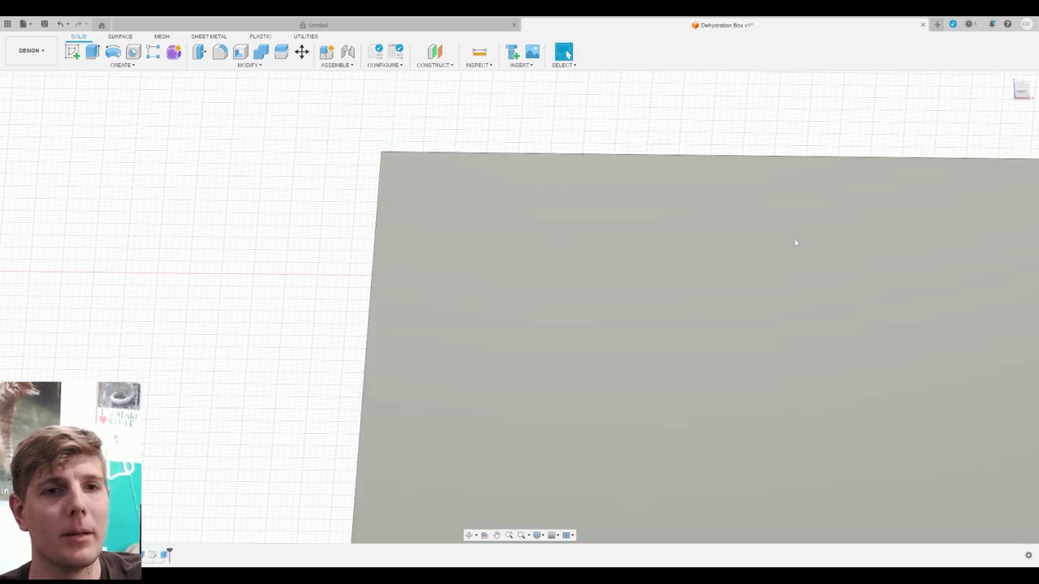
Sketch a diagonal rectangle of about 17.7 by 7.1 mm on the lid near its corner at the origin.
scroll(796, 241, up, 3)
scroll(753, 360, down, 4)
scroll(788, 387, up, 2)
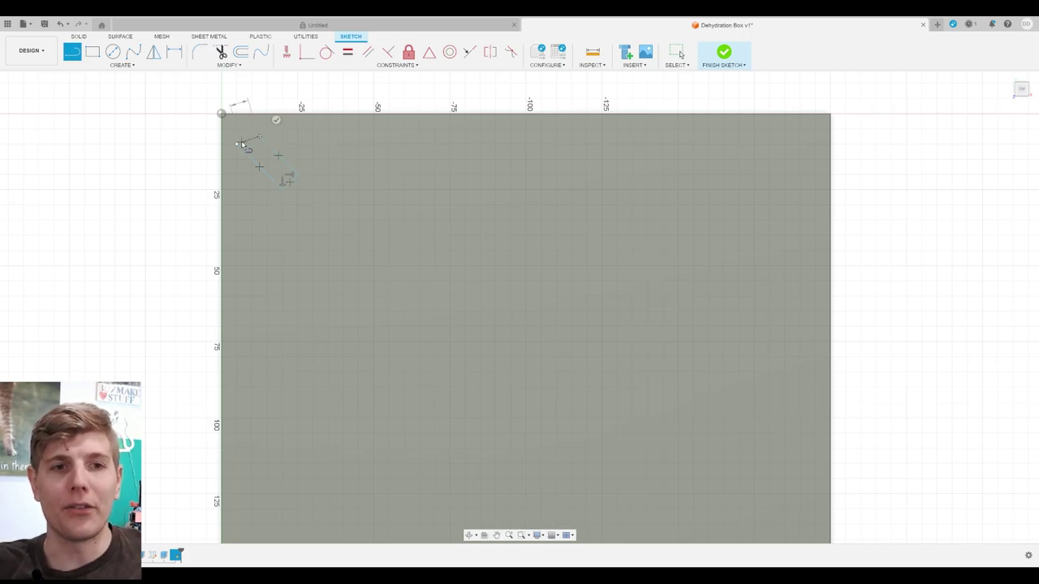
key(Escape)
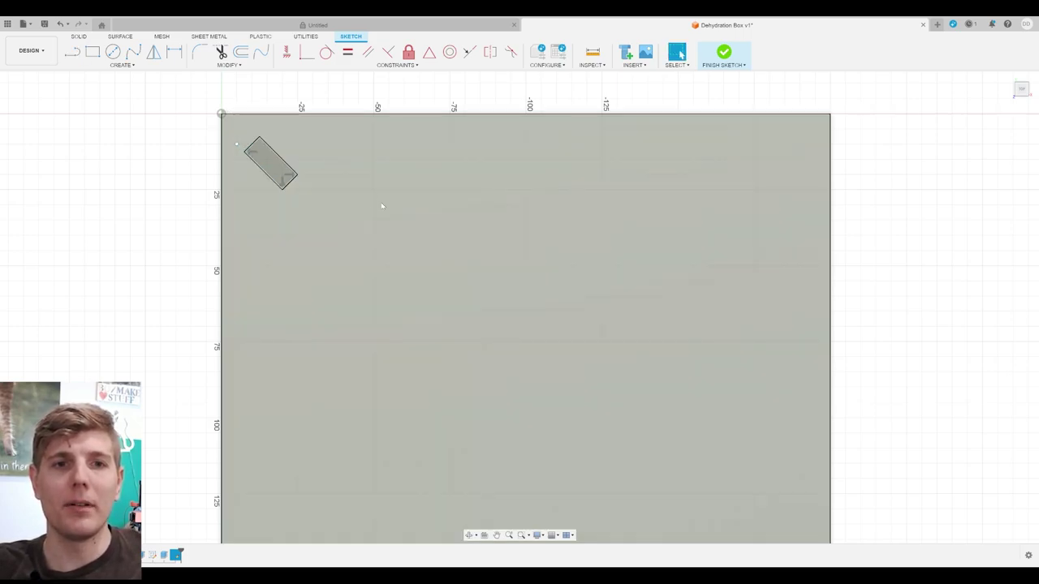
Turn the diagonal rectangle into a slot with 3.536 mm radius ends and dimension its end centres 10 and 22.5 mm from the lid's edges.
key(t)
click(119, 65)
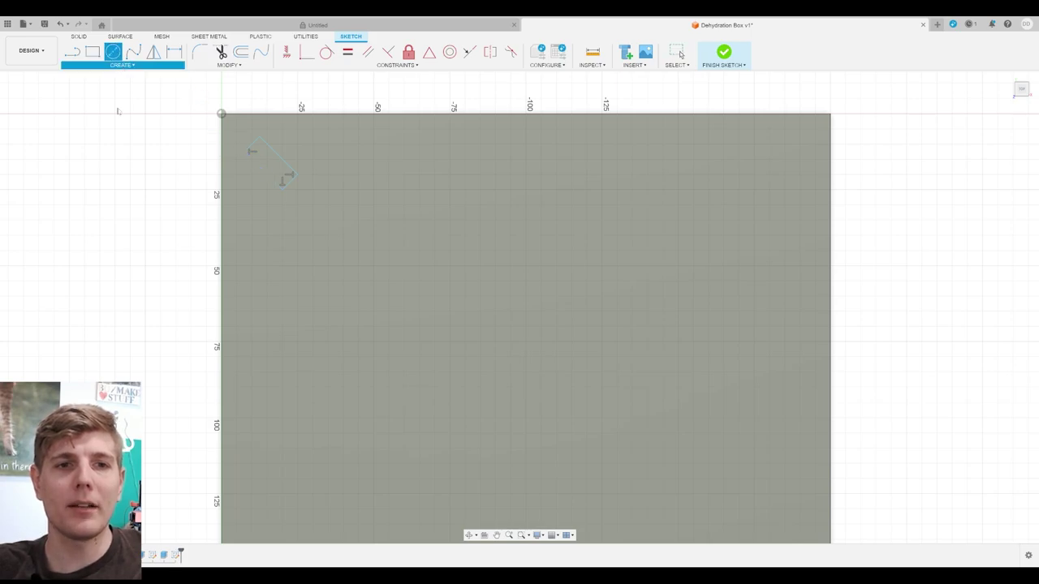
key(Escape)
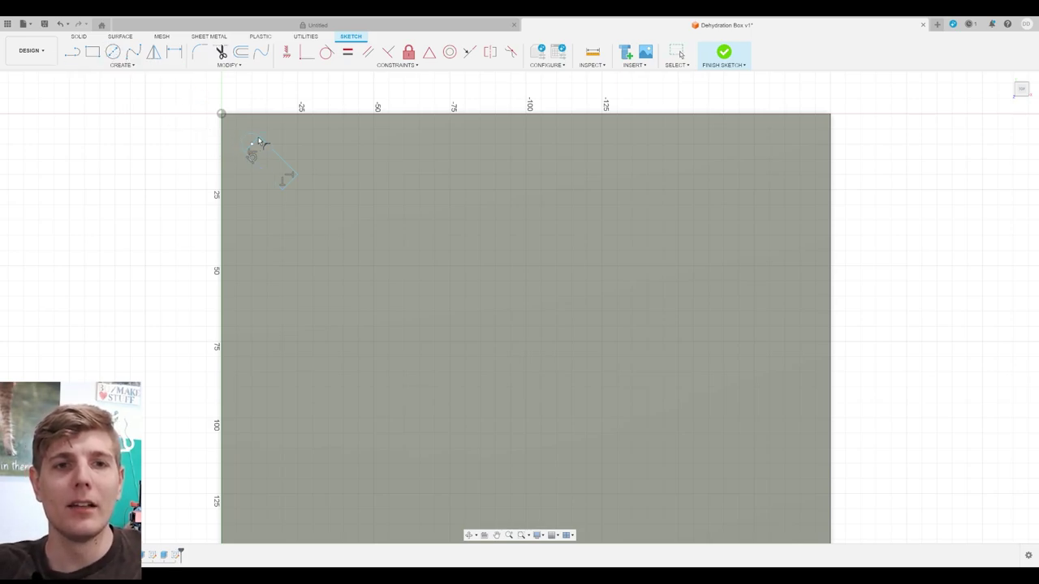
scroll(280, 175, up, 4)
key(d)
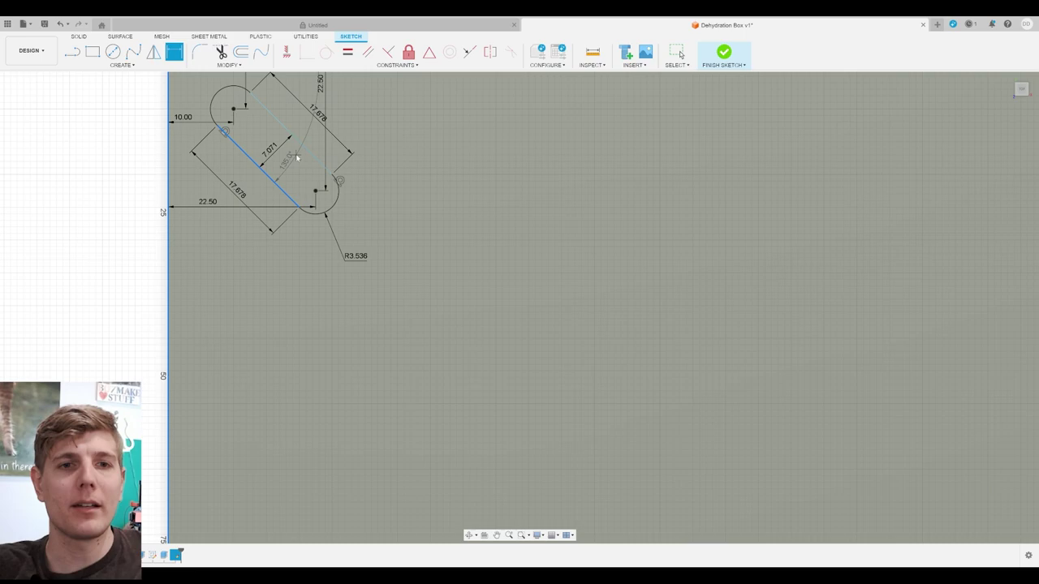
scroll(394, 219, down, 3)
key(Escape)
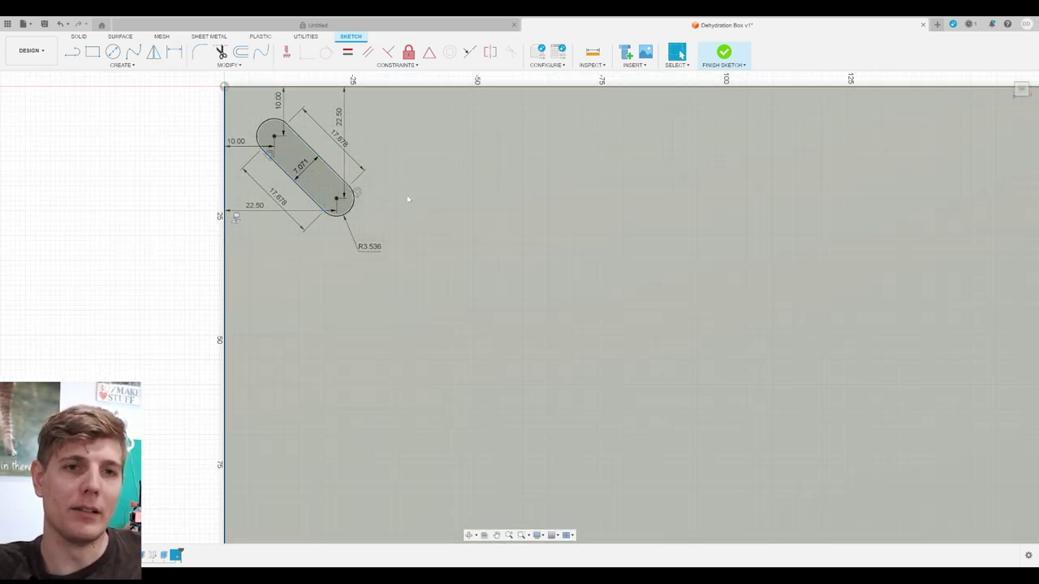
Finish the sketch and extrude the slot profile as a cut through the lid.
middle_drag(408, 197, 371, 260)
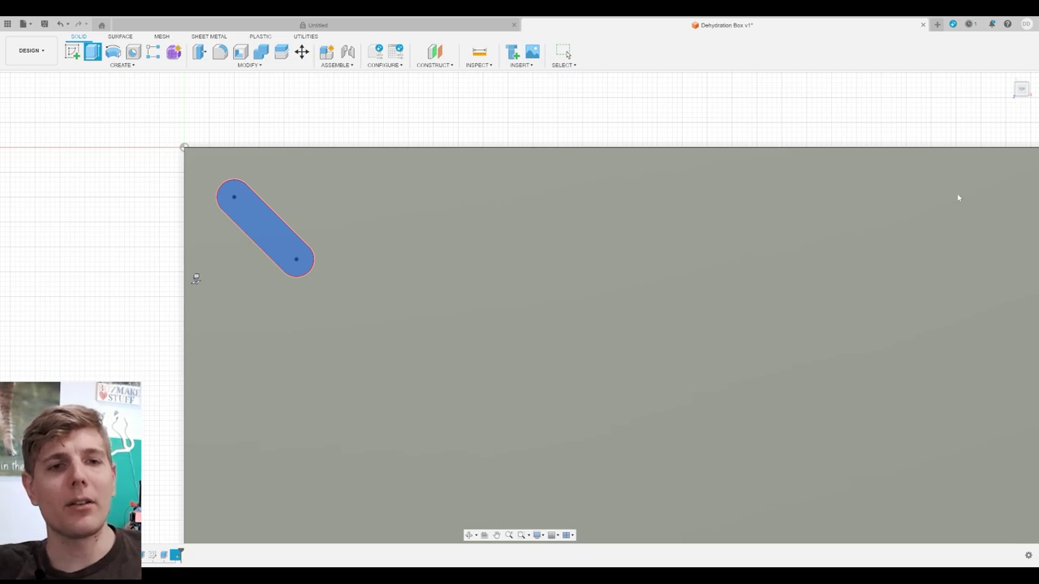
key(e)
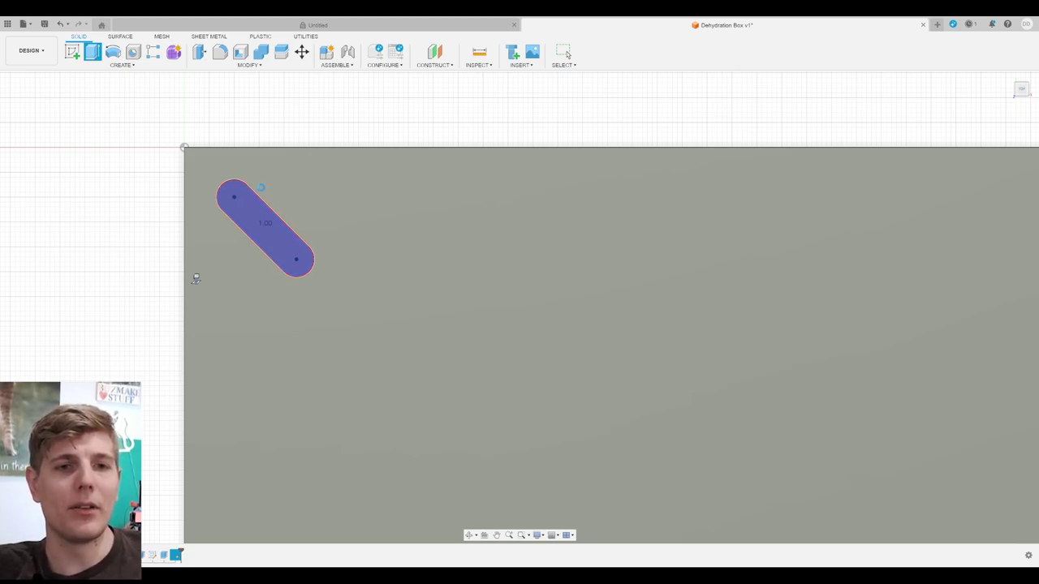
key(Return)
shift+middle_drag(360, 273, 378, 251)
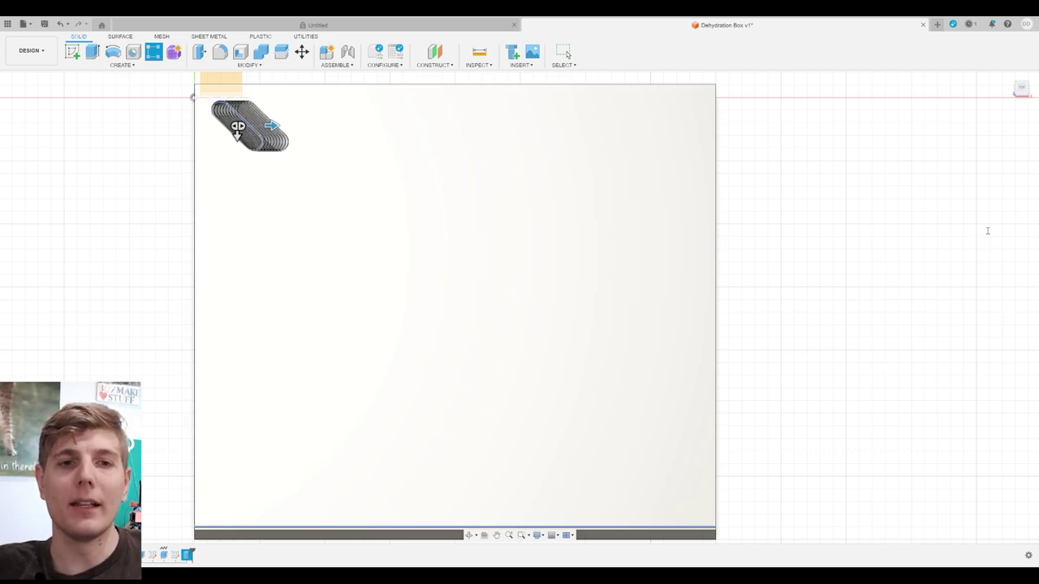
Start a rectangular pattern of the slot cut, spreading it across the lid's length and width.
key(Return)
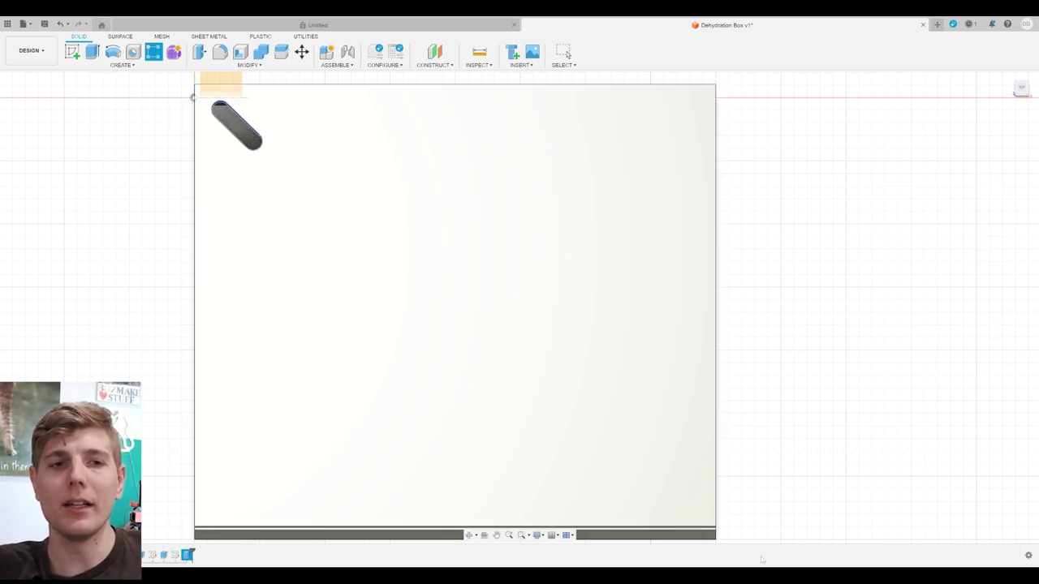
click(974, 245)
click(121, 64)
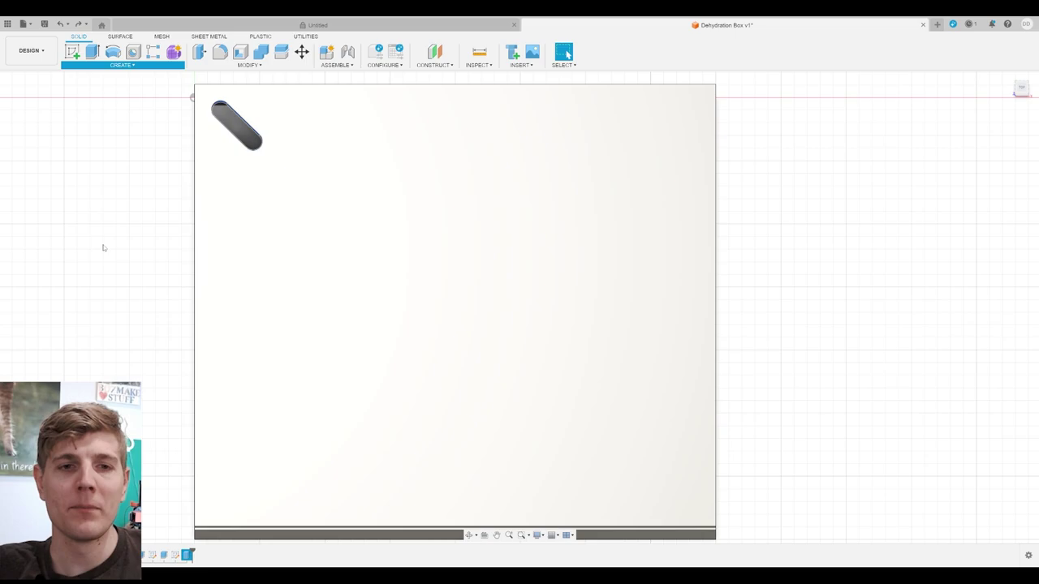
click(153, 52)
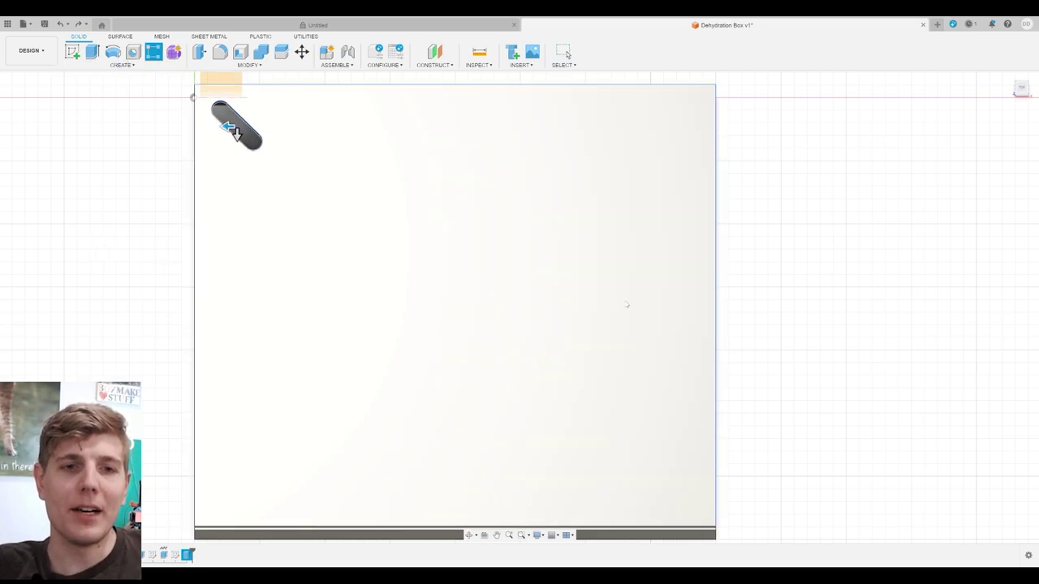
drag(228, 126, 659, 132)
drag(237, 135, 234, 490)
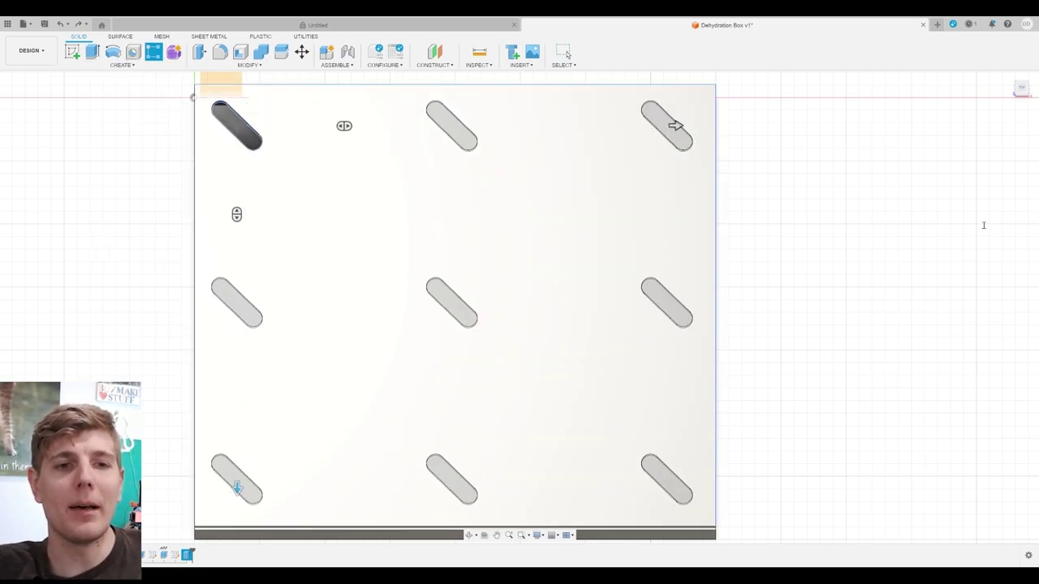
Try 10 slots in each direction of the pattern and extend both directions closer to the lid's far edges.
click(983, 224)
text(15)
click(997, 288)
text(10)
click(990, 232)
text(10)
drag(682, 126, 695, 126)
drag(237, 488, 237, 501)
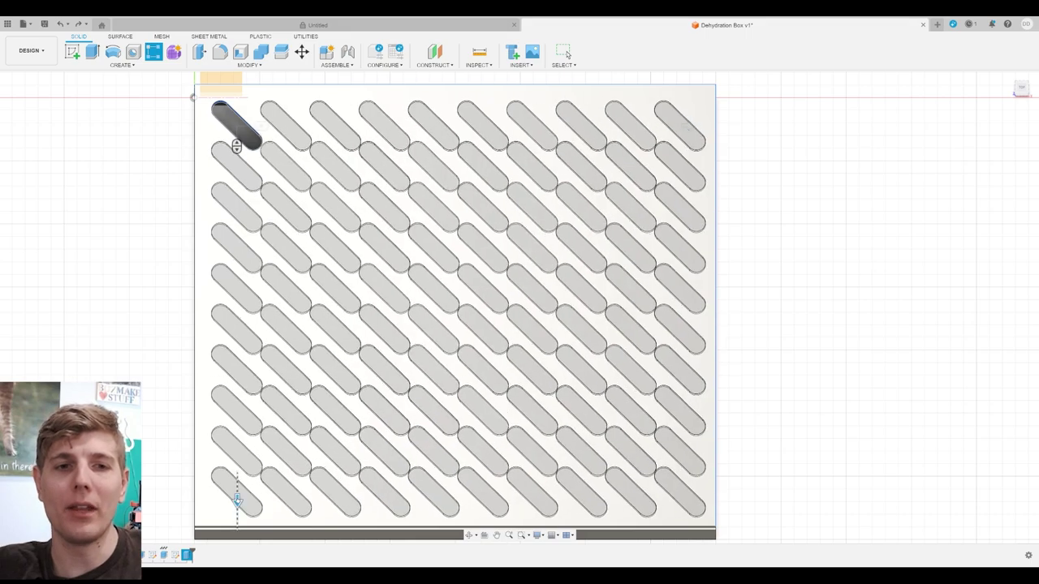
Set the slot pattern's quantity to 8 in both directions and complete it.
click(990, 232)
text(8)
click(1002, 282)
text(8)
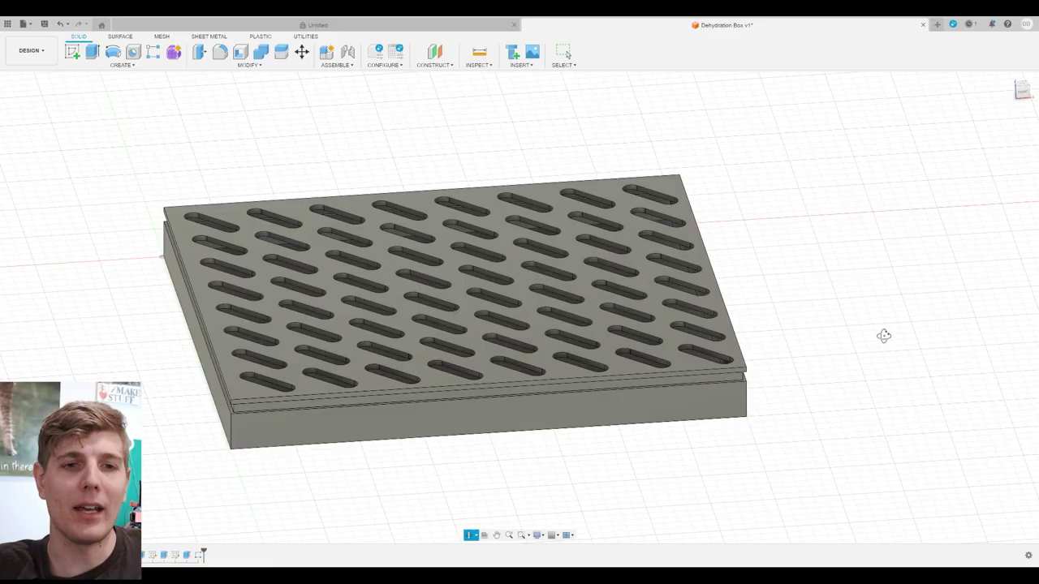
shift+middle_drag(883, 336, 876, 369)
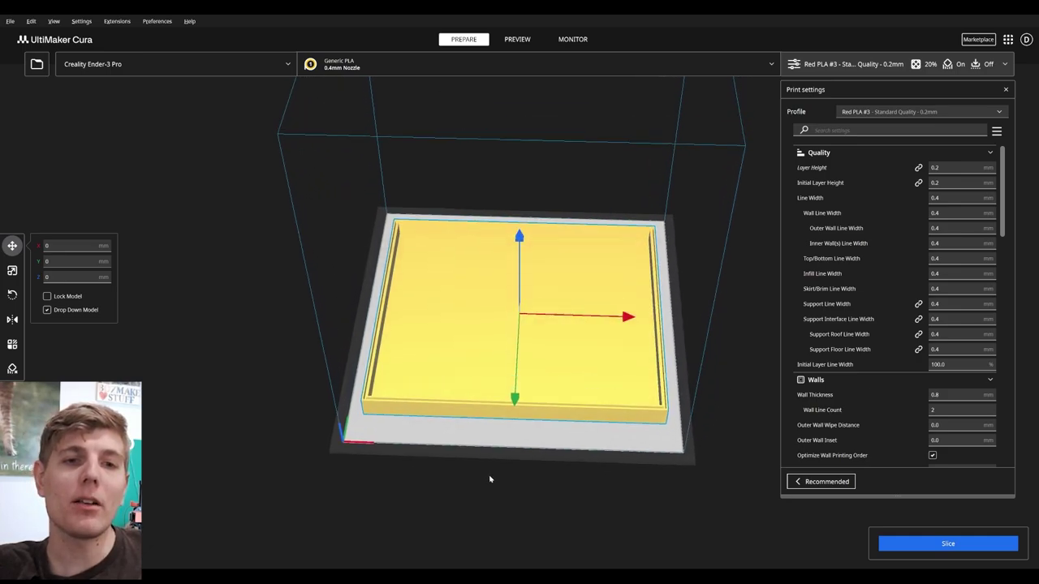
Switch to UltiMaker Cura and slice the tray with the Red PLA #3 Standard Quality 0.2 mm profile.
click(931, 548)
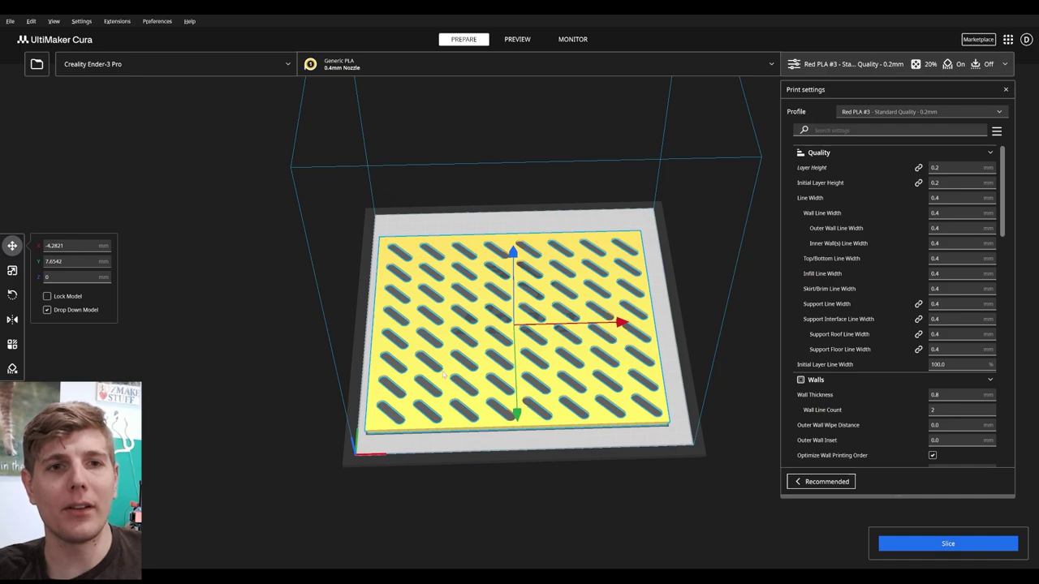
Centre the slotted lid on the build plate and activate the Rotate tool for it.
right_click(443, 376)
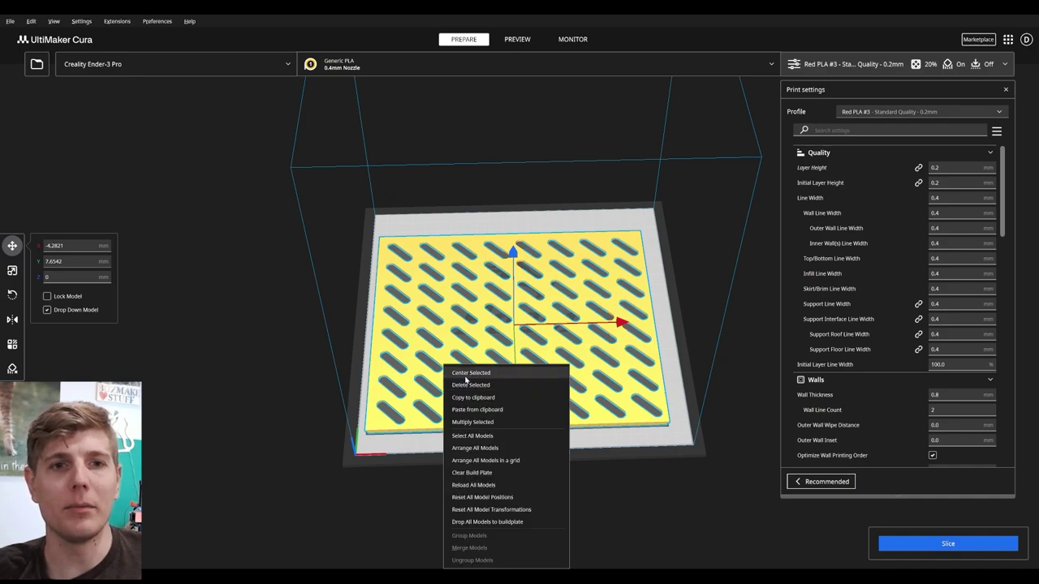
click(468, 373)
right_click(455, 355)
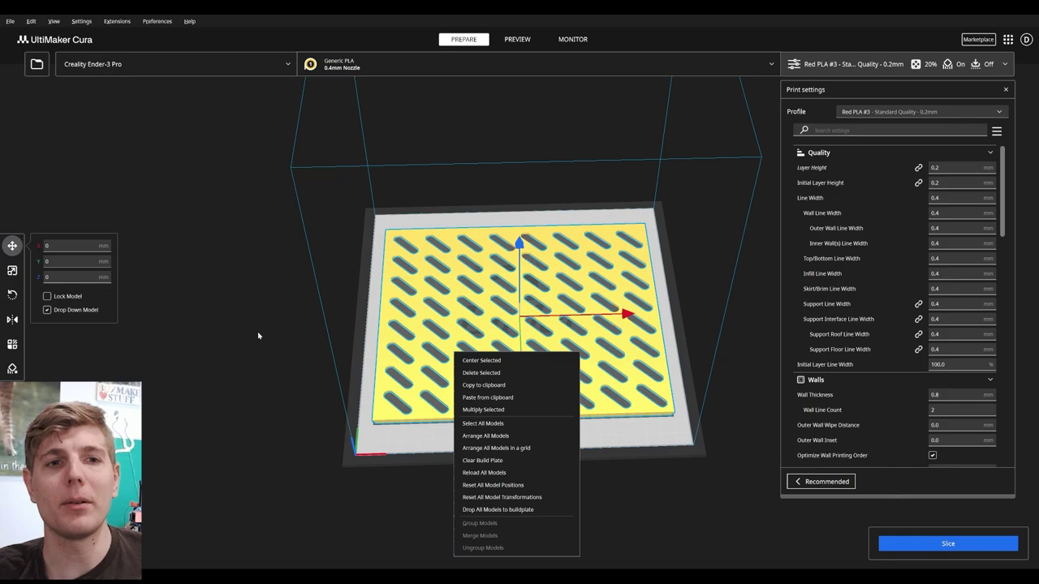
click(12, 295)
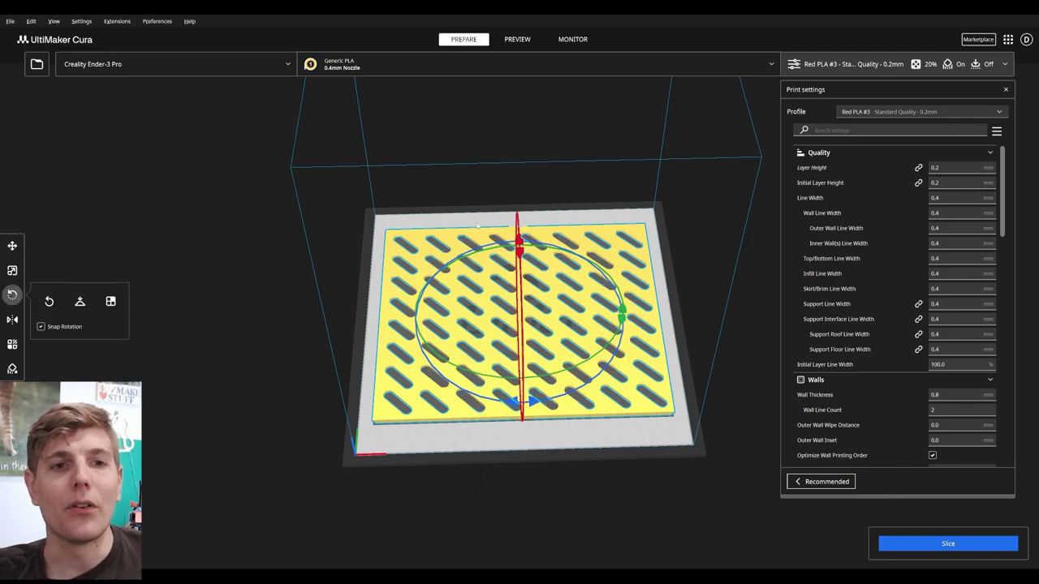
right_drag(636, 464, 628, 422)
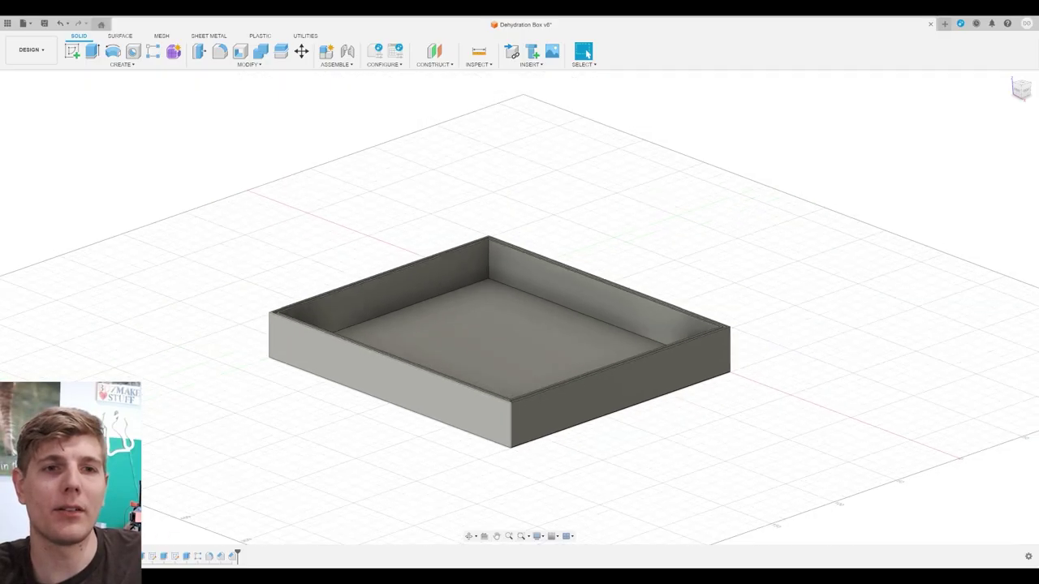
Back in Fusion, examine the tray's outer corner from the rim groove down to its bottom edge.
scroll(513, 437, up, 8)
scroll(517, 443, up, 1)
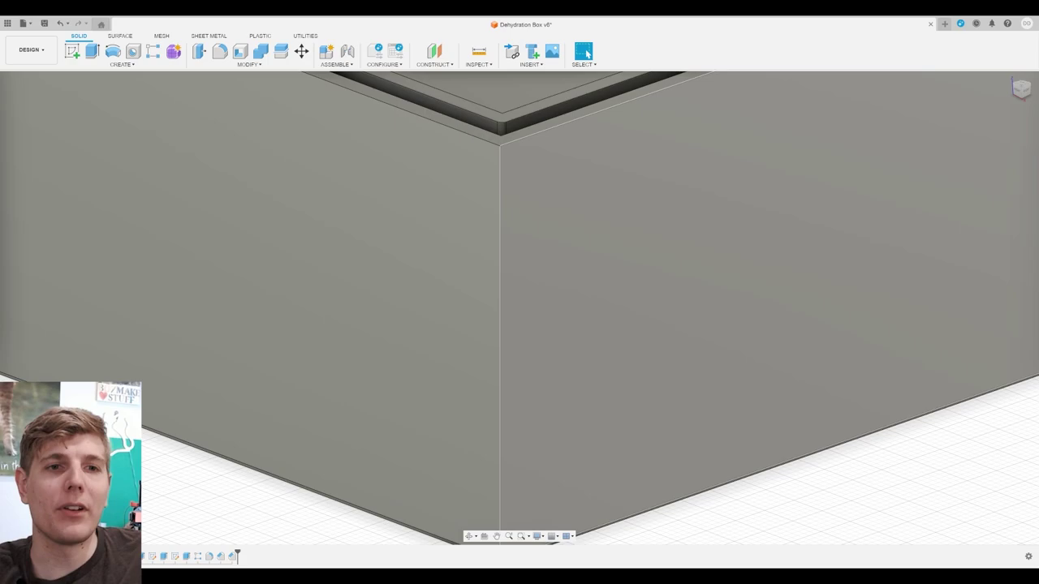
mouse_move(523, 443)
middle_down()
mouse_move(524, 343)
mouse_move(529, 462)
middle_up()
shift+middle_drag(526, 259, 524, 268)
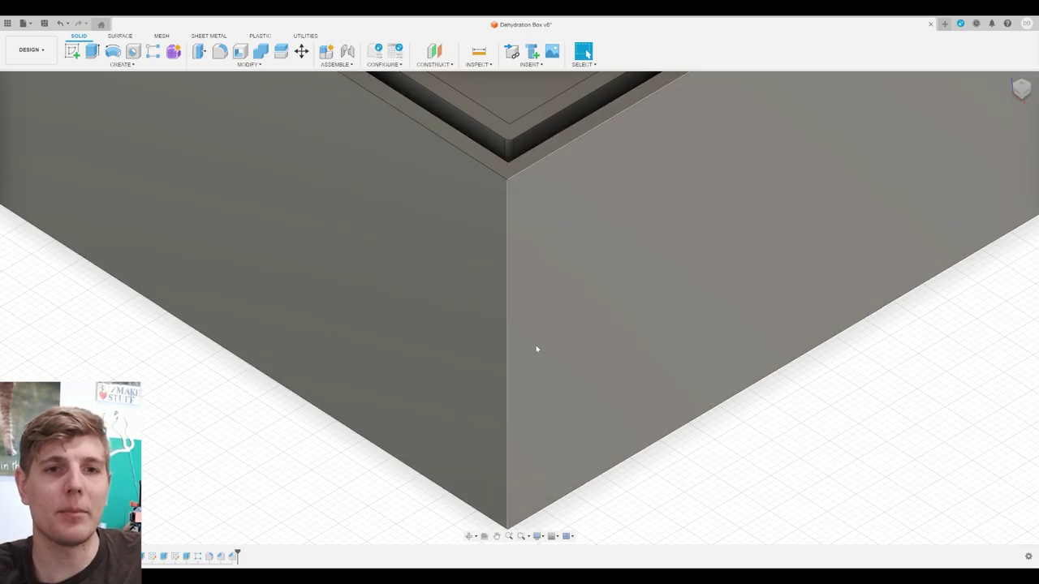
mouse_move(536, 349)
shift+middle_down()
mouse_move(549, 348)
mouse_move(551, 331)
shift+middle_up()
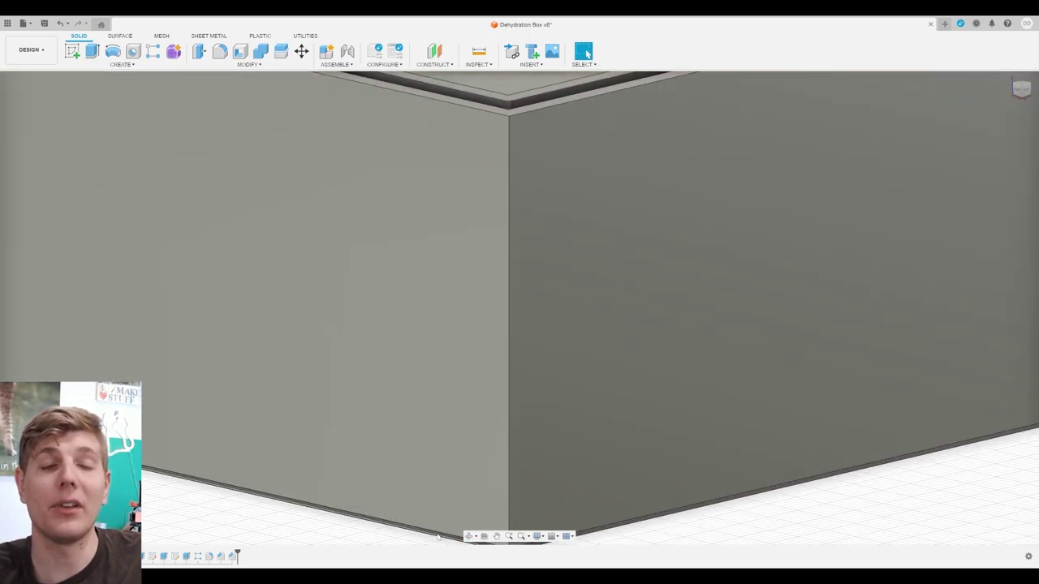